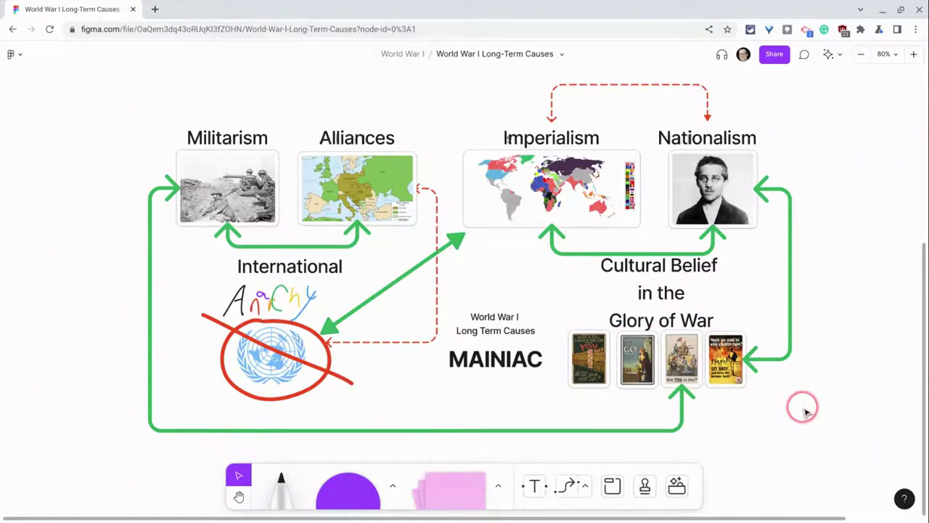
Scroll the canvas down to the empty area below the war-poster row.
scroll(804, 413, "down", 5)
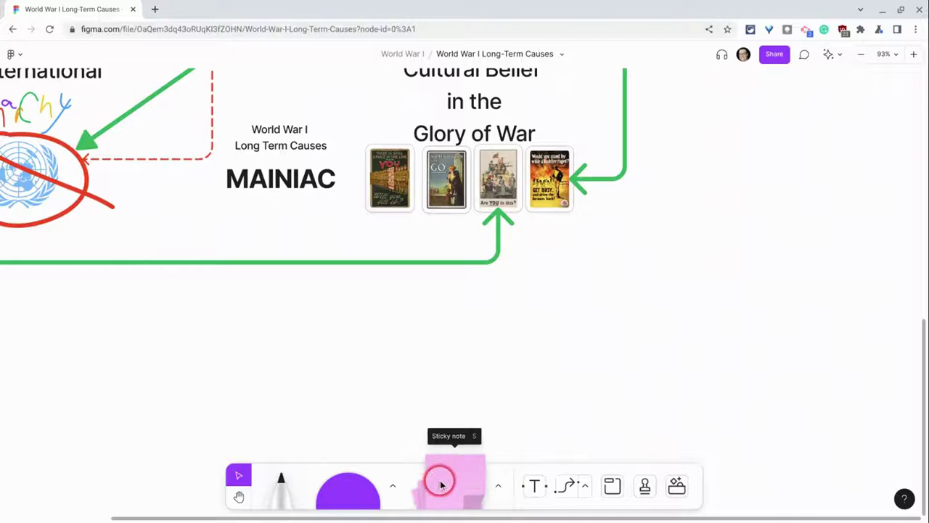
Drop a blank pink sticky note below the posters and widen it slightly.
left_click_drag(440, 484, 713, 356)
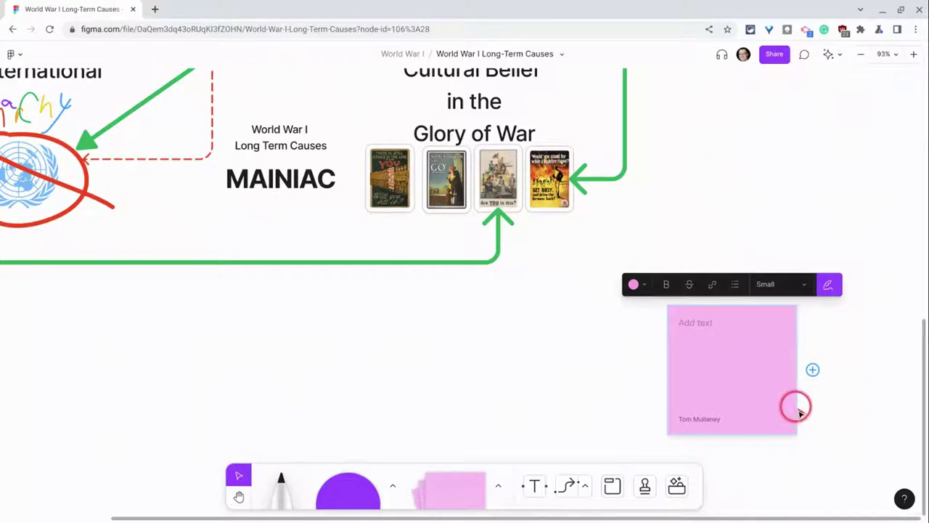
key("Escape")
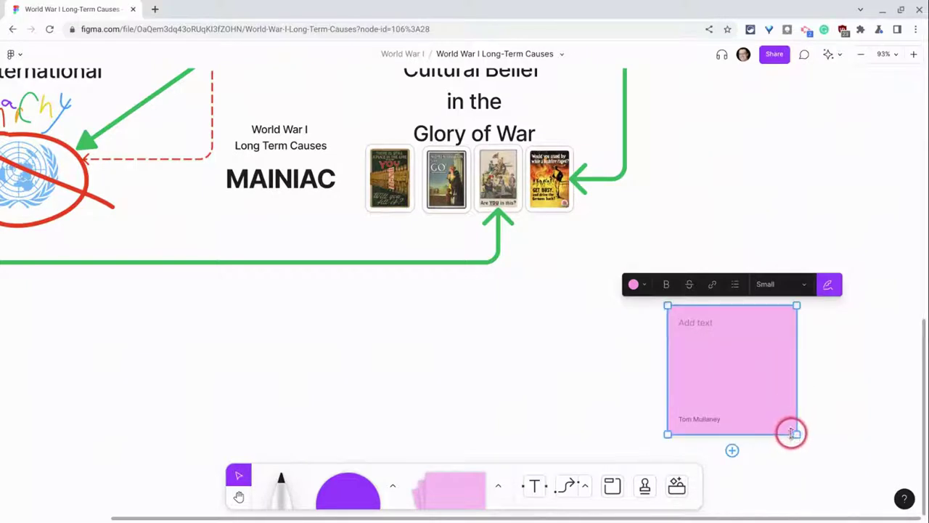
mouse_move(796, 434)
left_mouse_down()
mouse_move(905, 498)
mouse_move(796, 418)
left_mouse_up()
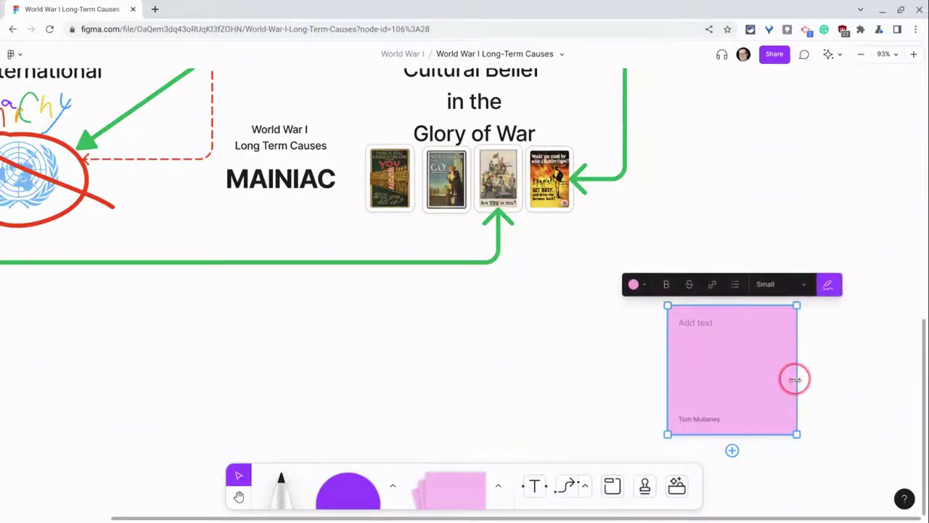
left_click_drag(795, 379, 816, 392)
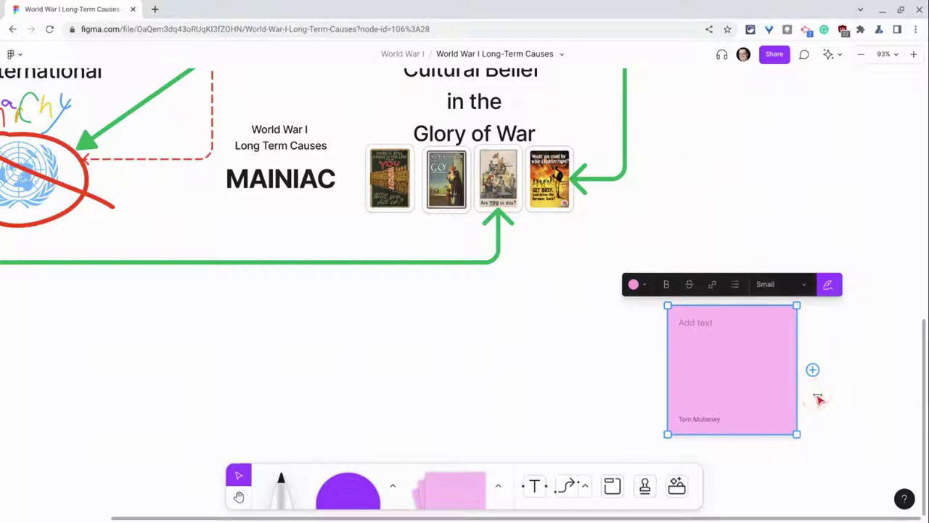
Recolour the sticky note green and write 'Modern Day Examples' on it.
left_click(646, 284)
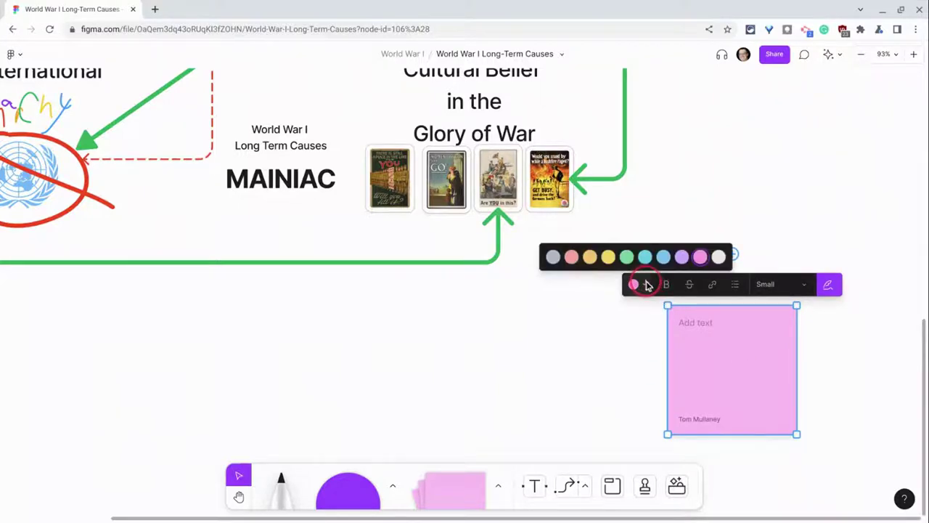
left_click(627, 258)
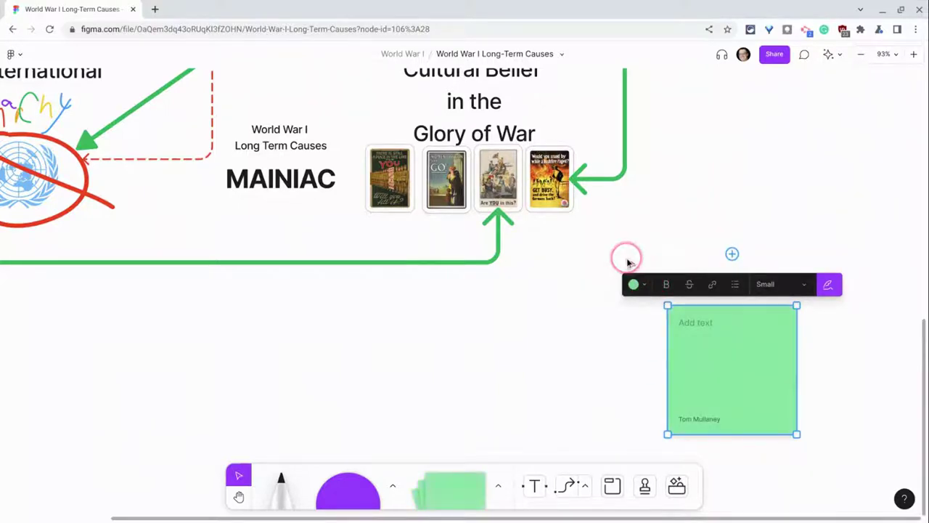
left_click(697, 329)
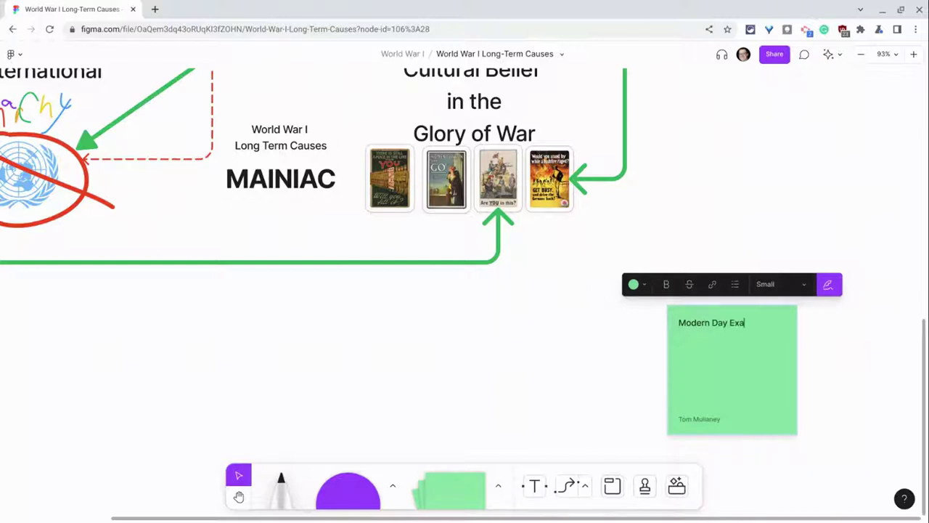
Make the 'Modern Day Examples' title bold and add a bullet line beneath it.
triple_click(695, 323)
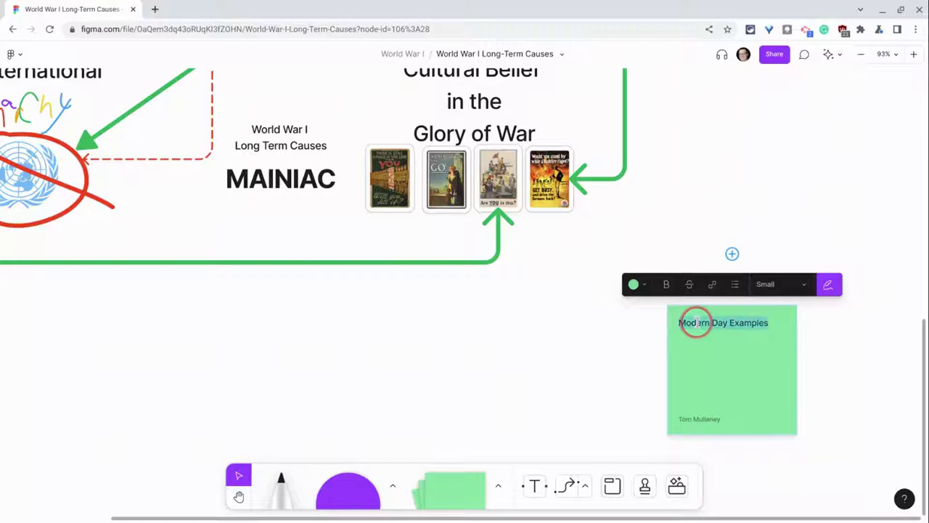
left_click(666, 284)
left_click(688, 286)
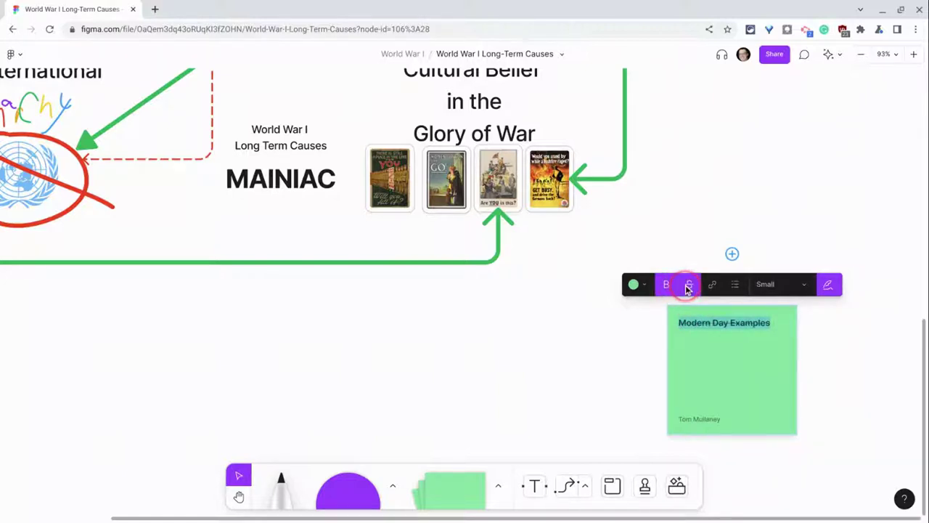
left_click(688, 286)
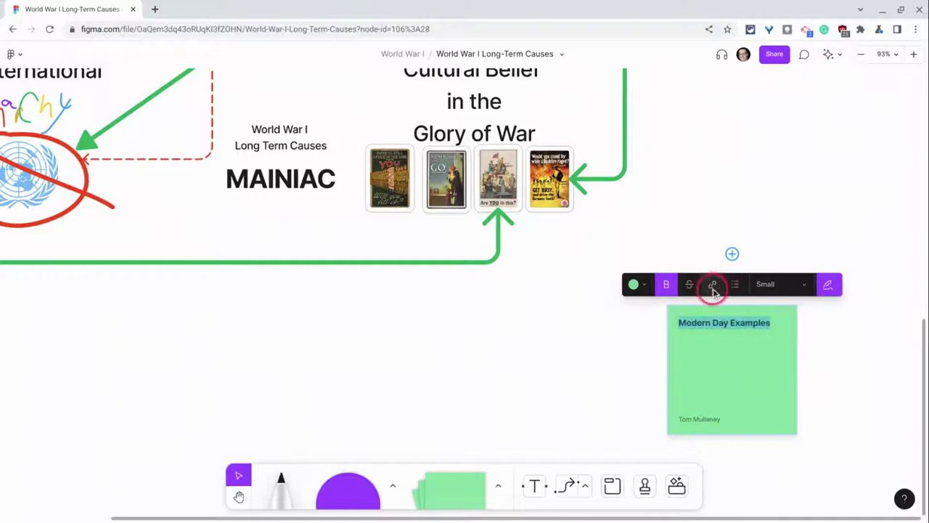
left_click(773, 318)
key("Return")
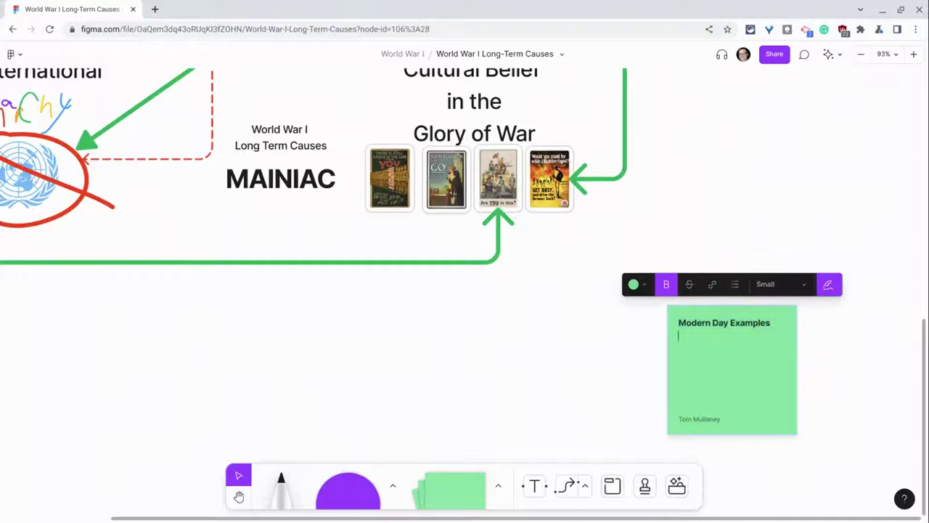
left_click(735, 284)
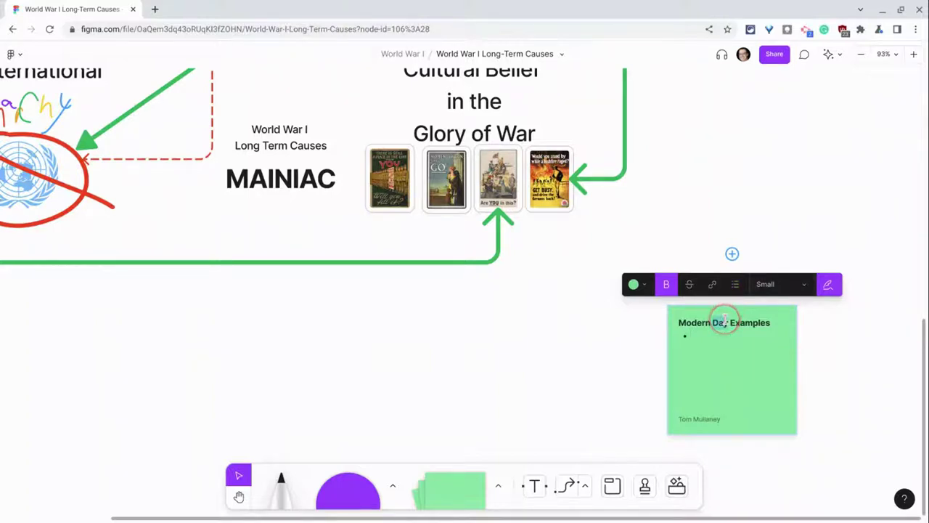
Set the title text to Large and delete the empty bullet line.
triple_click(725, 320)
left_click(763, 294)
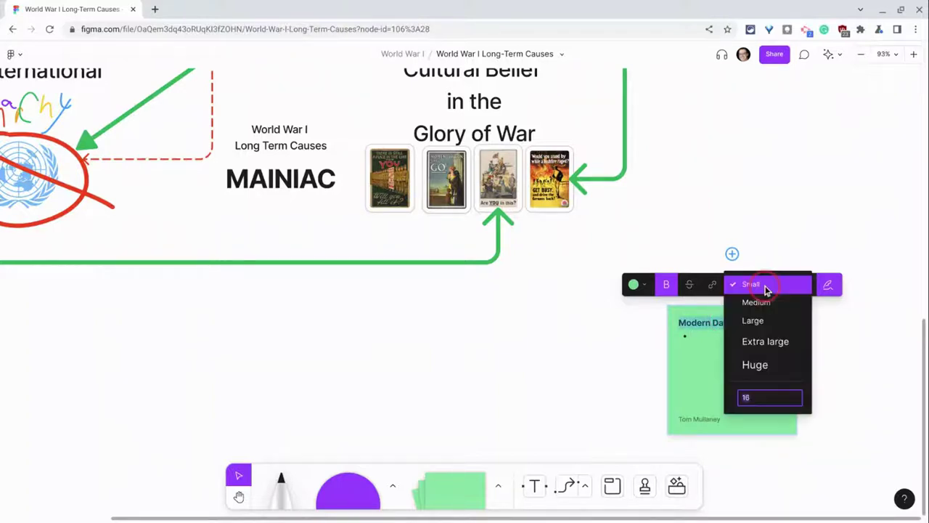
left_click(758, 324)
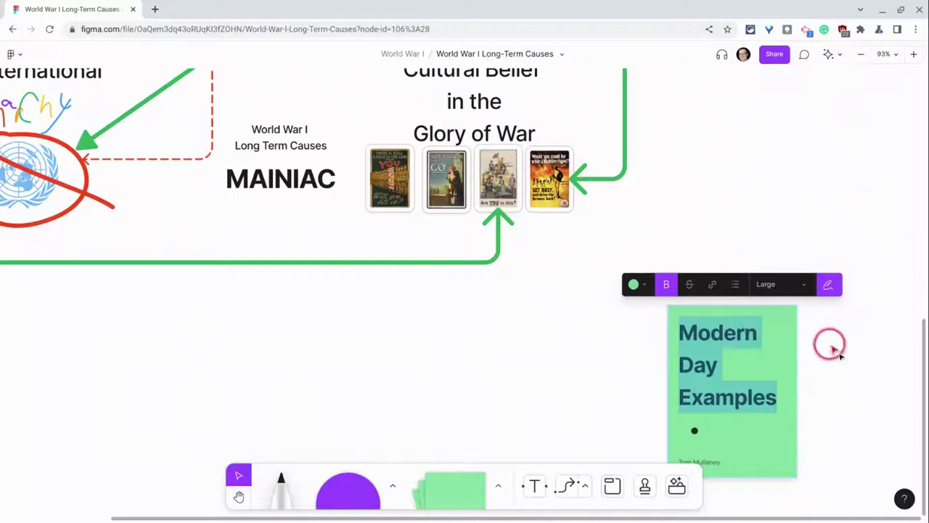
scroll(838, 354, "down", 3)
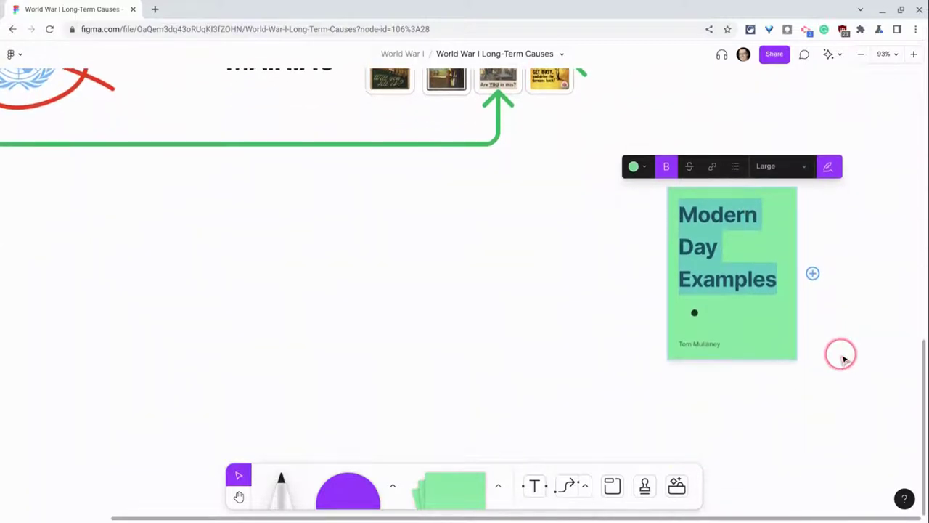
left_click(708, 312)
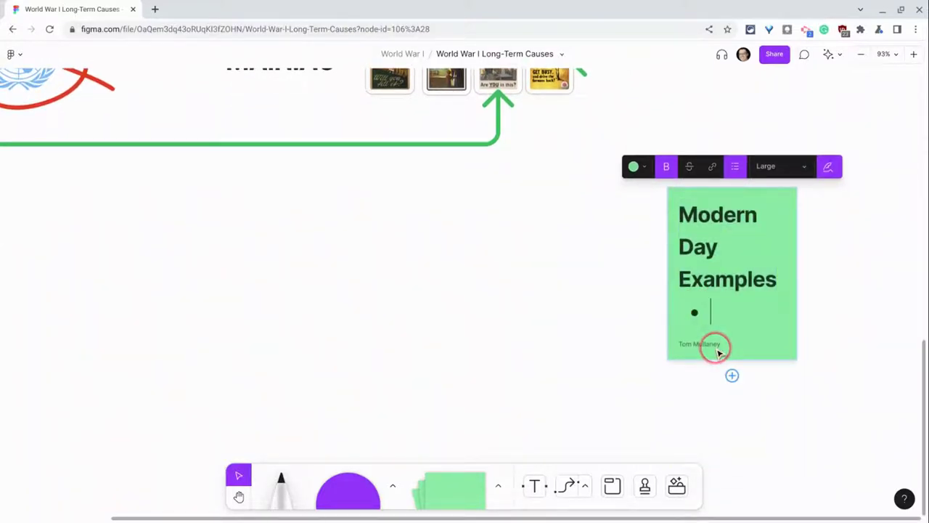
left_click(715, 354)
left_click(706, 307)
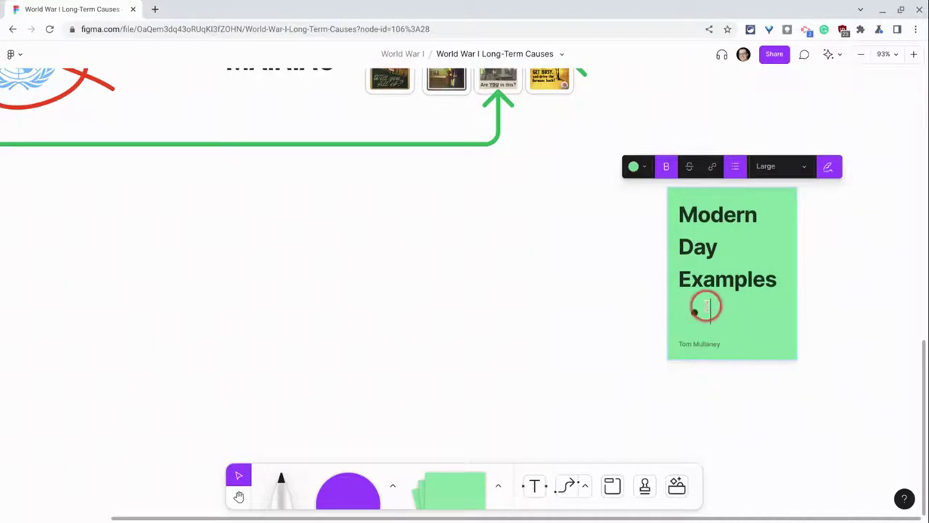
key("BackSpace")
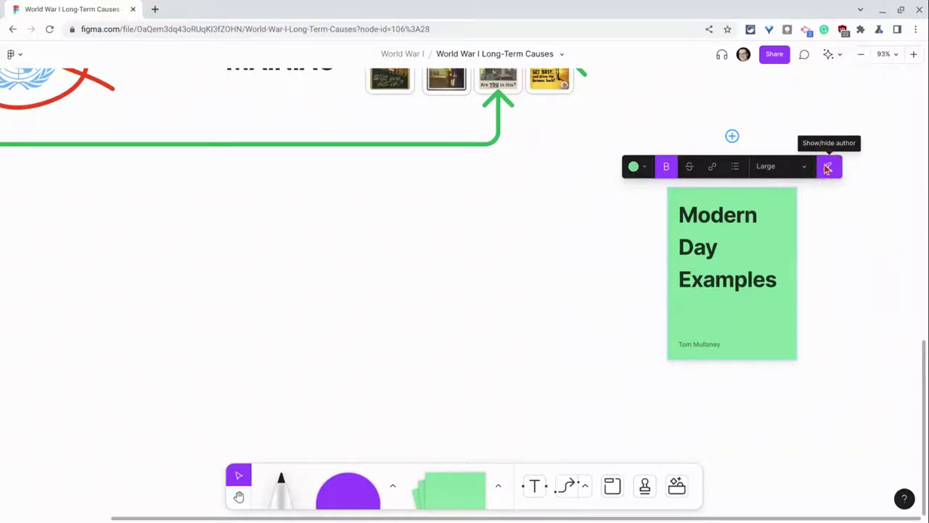
left_click(751, 345)
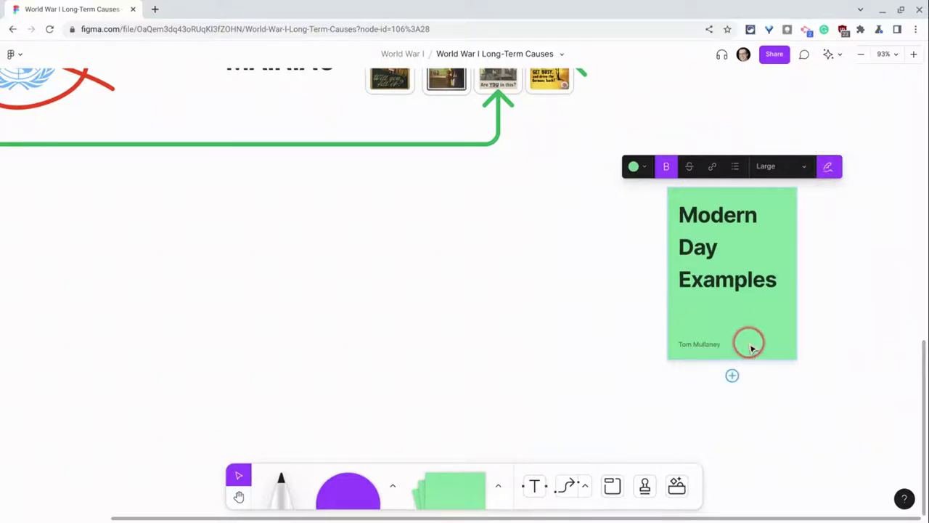
left_click(827, 169)
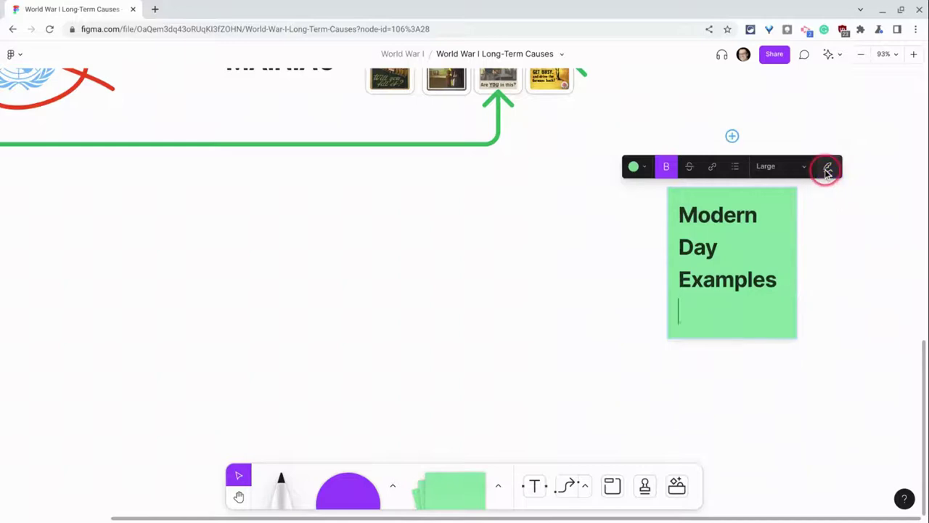
left_click(828, 169)
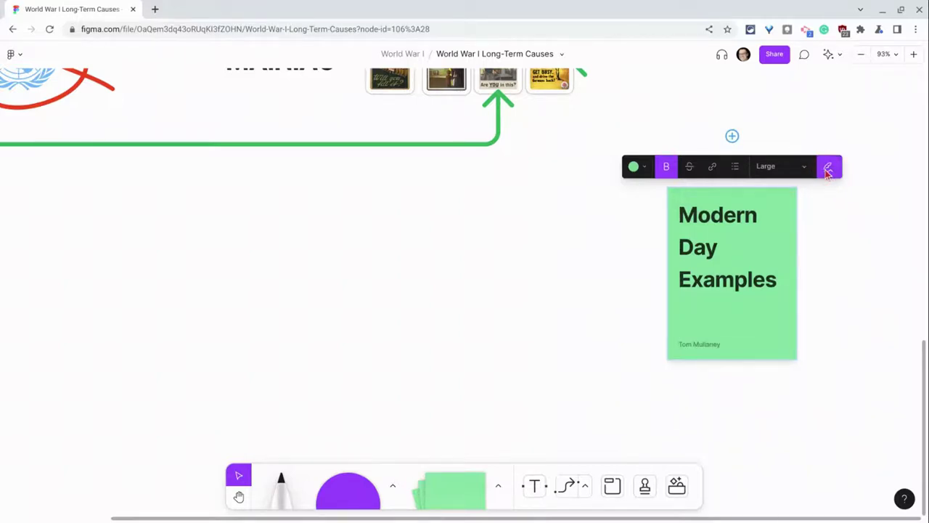
left_click(666, 287)
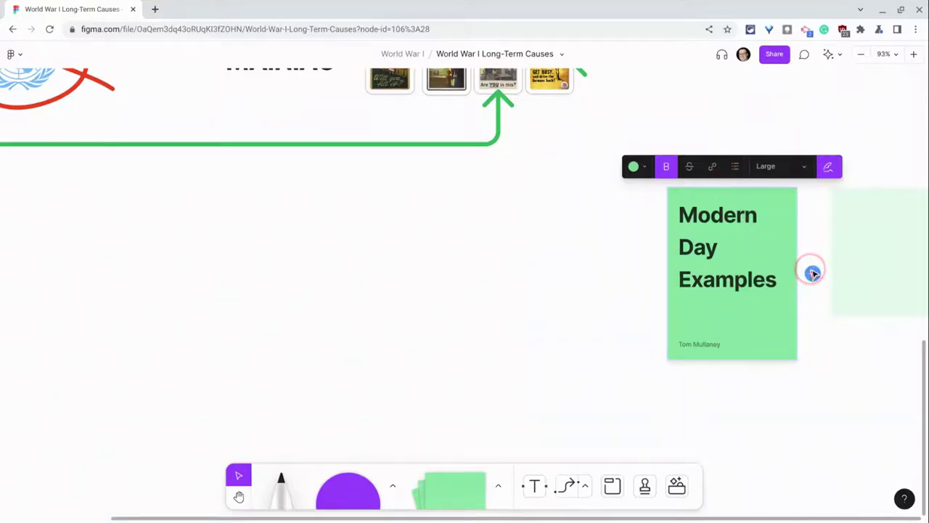
Add a teal sticky right of Modern Day Examples and start typing 'Flyovers'.
left_click(812, 273)
left_click(774, 213)
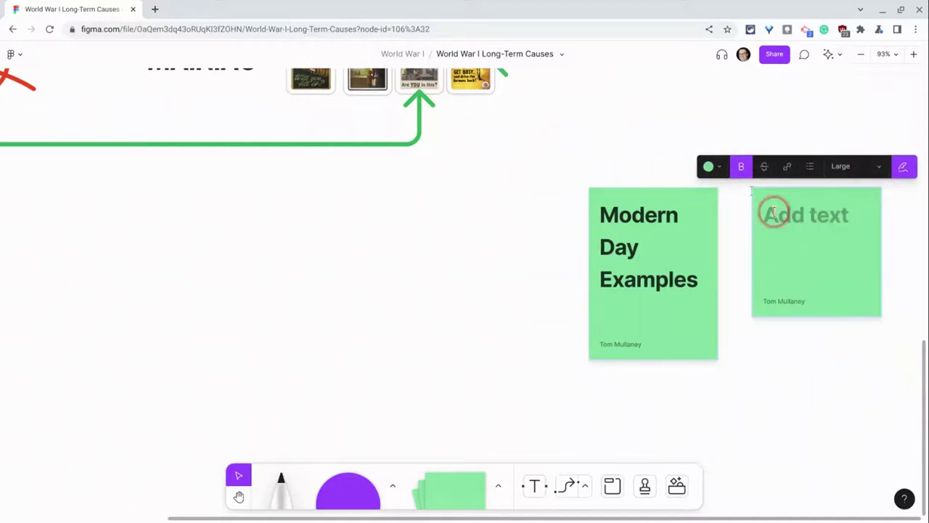
left_click(723, 170)
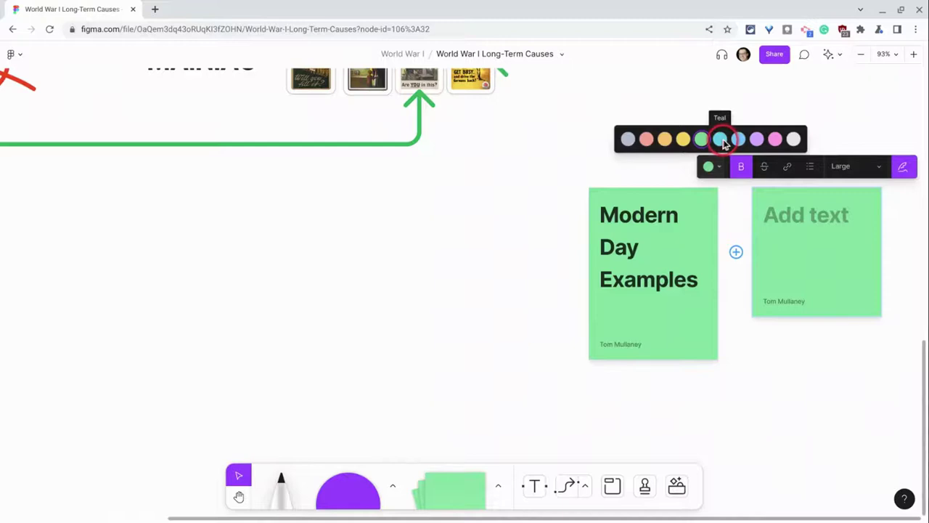
left_click(721, 140)
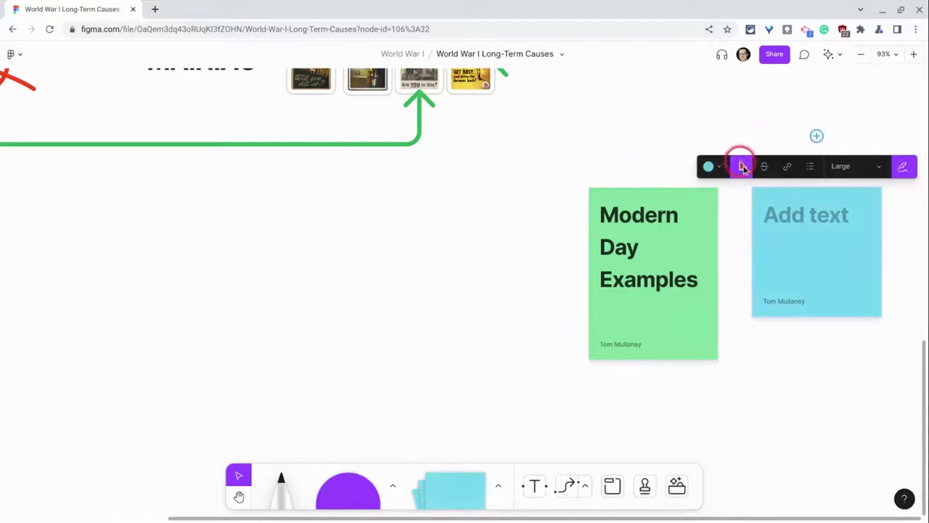
type("Flyovers")
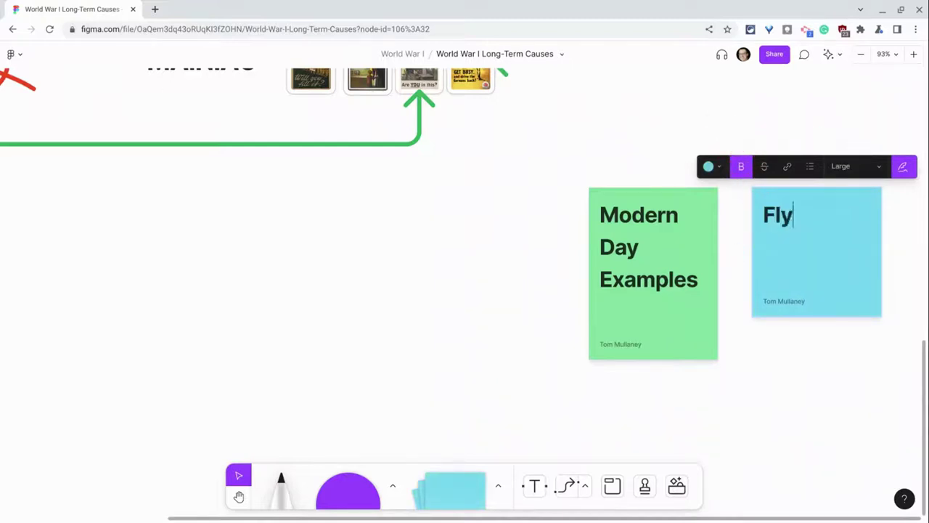
Create a teal sticky reading 'Call of Duty' directly under Modern Day Examples.
left_click(648, 357)
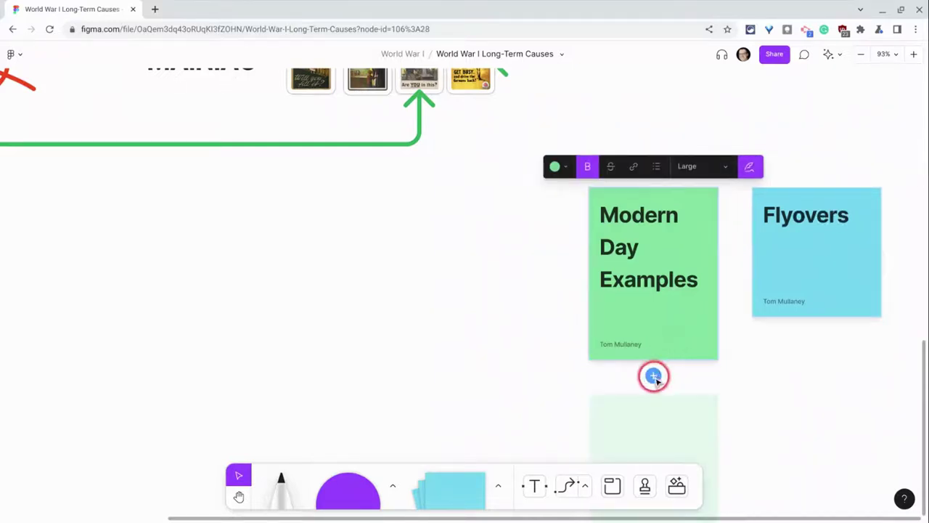
left_click(653, 375)
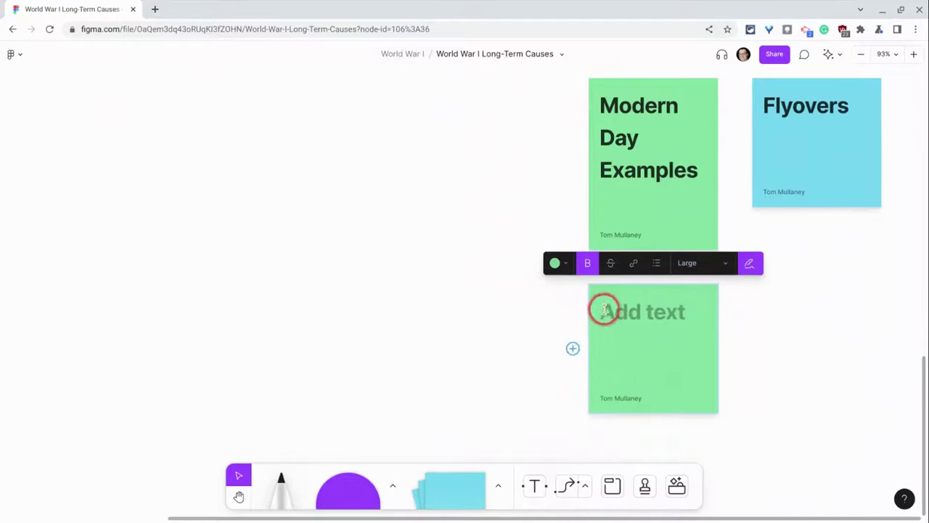
left_click(559, 263)
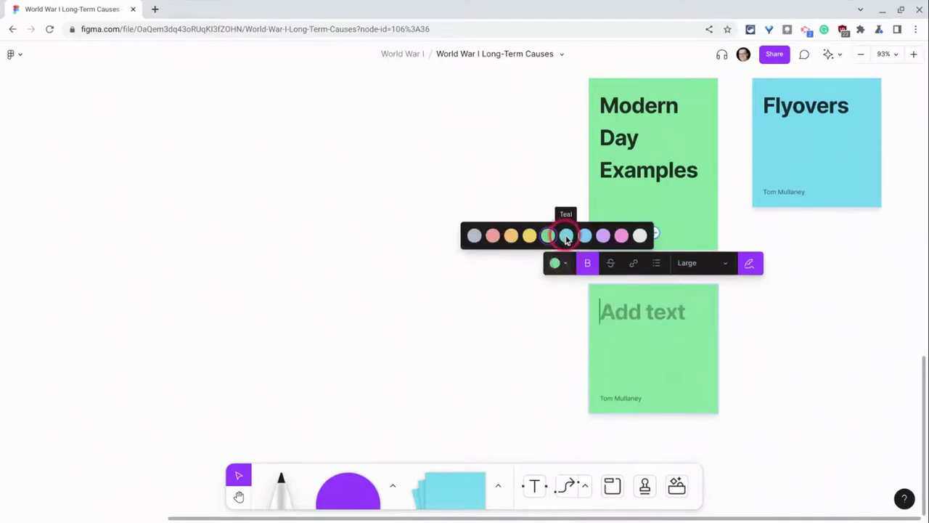
left_click(565, 235)
left_click(649, 307)
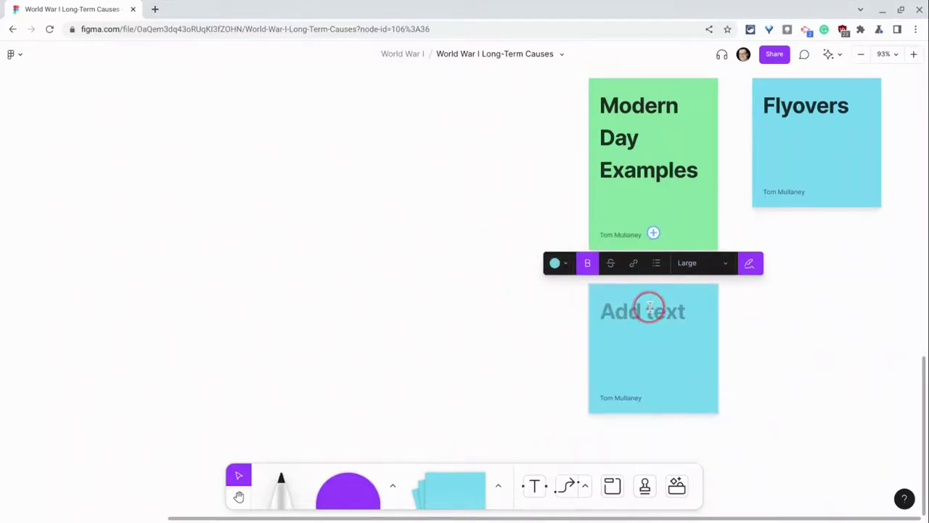
type("Call of")
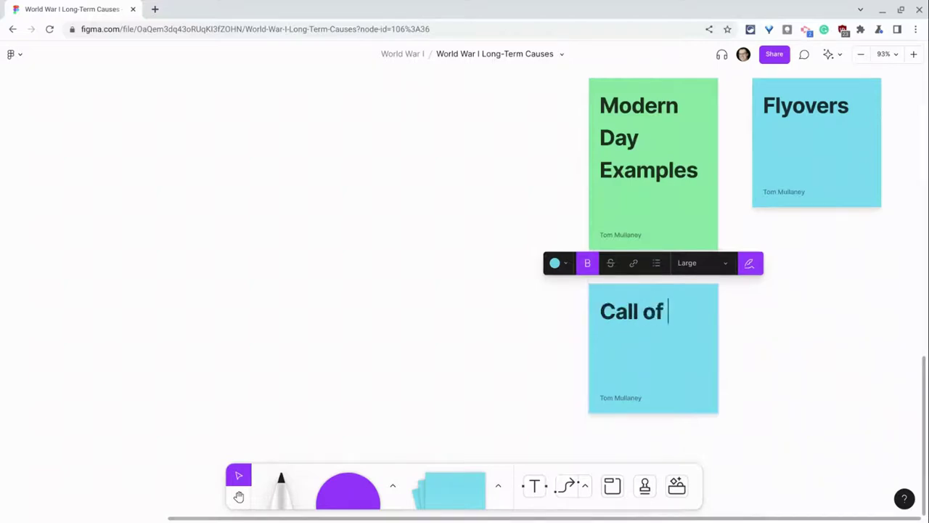
type(" Duty")
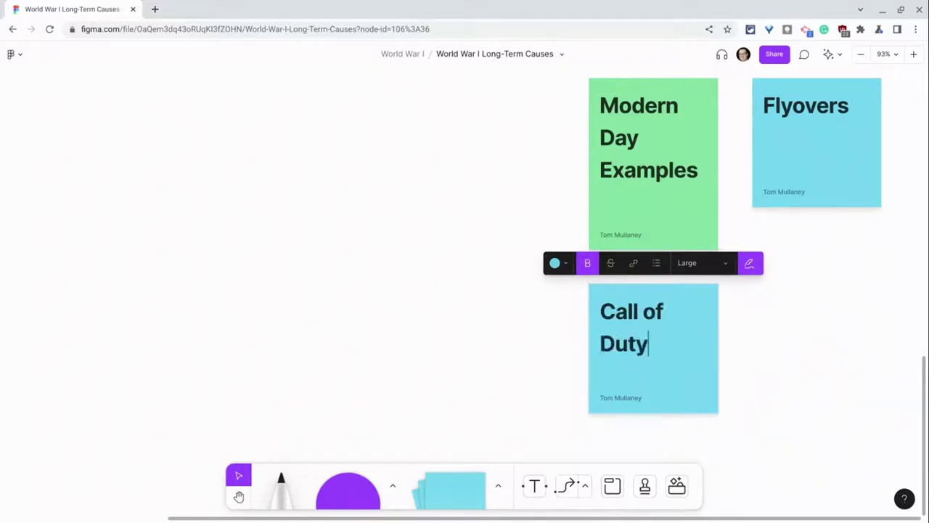
left_click(517, 323)
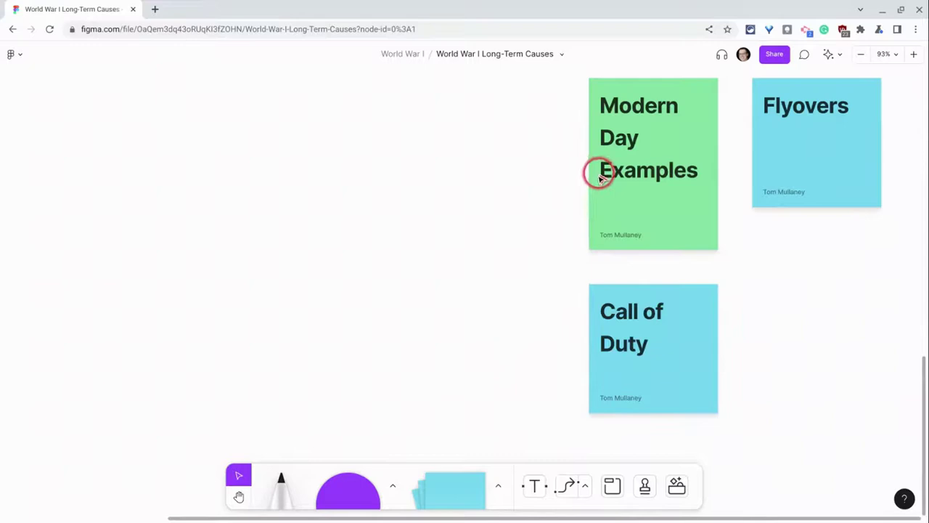
Drop a new sticky left of Call of Duty labelled 'Bumper Stickers'.
left_click(599, 170)
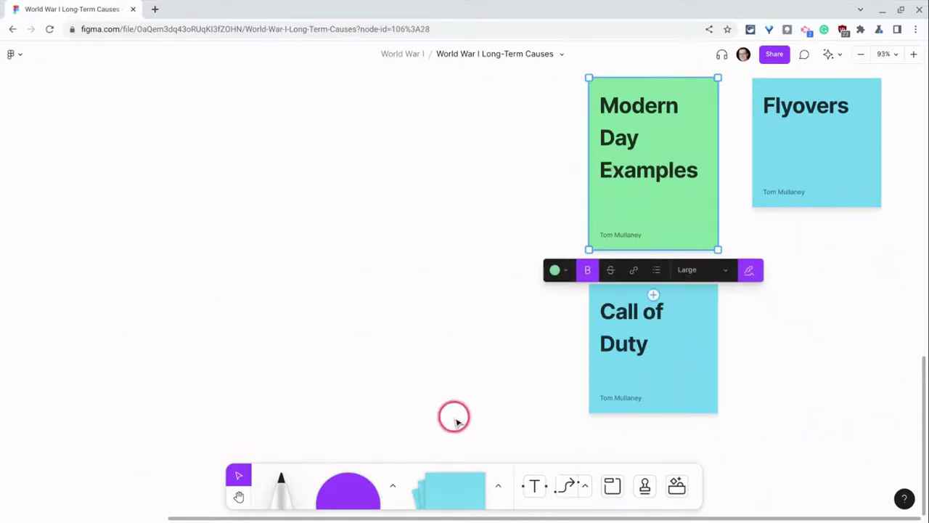
left_click_drag(446, 487, 418, 267)
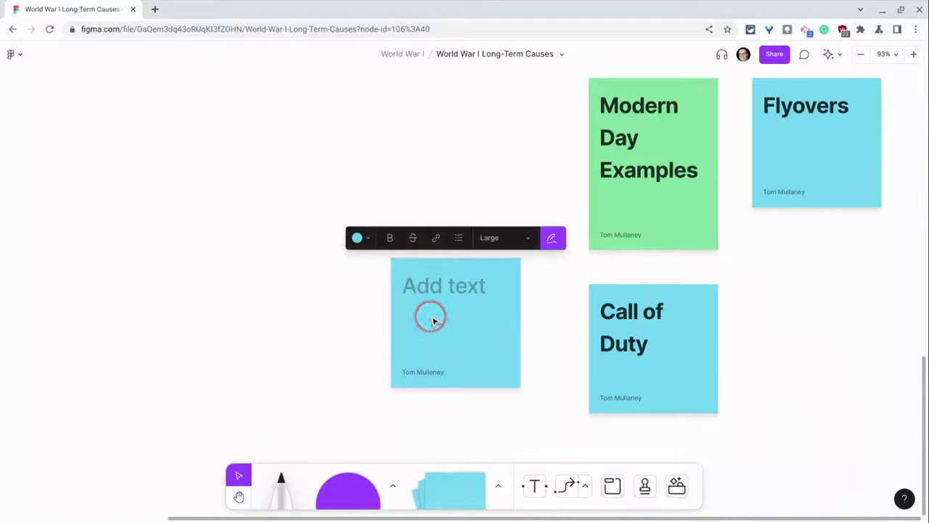
type("Bumper")
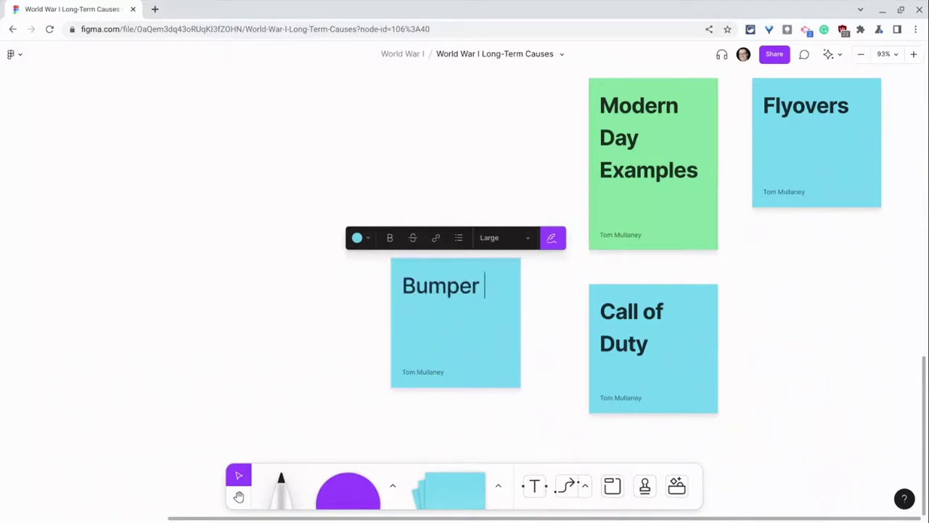
type(" Stickers")
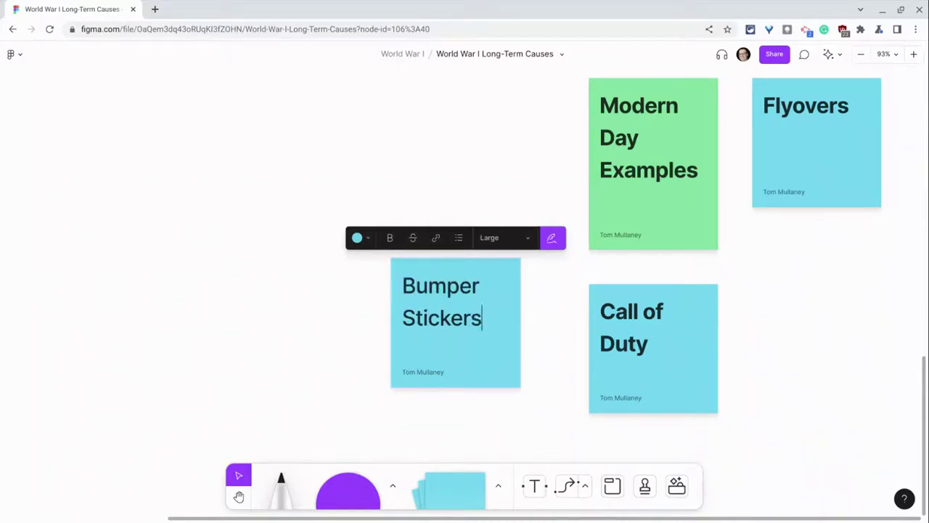
left_click(807, 363)
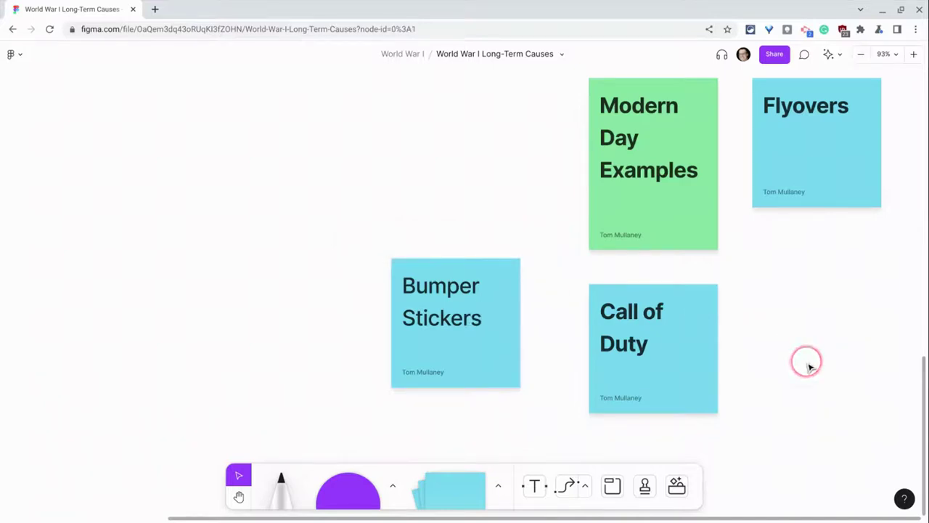
left_click(831, 405)
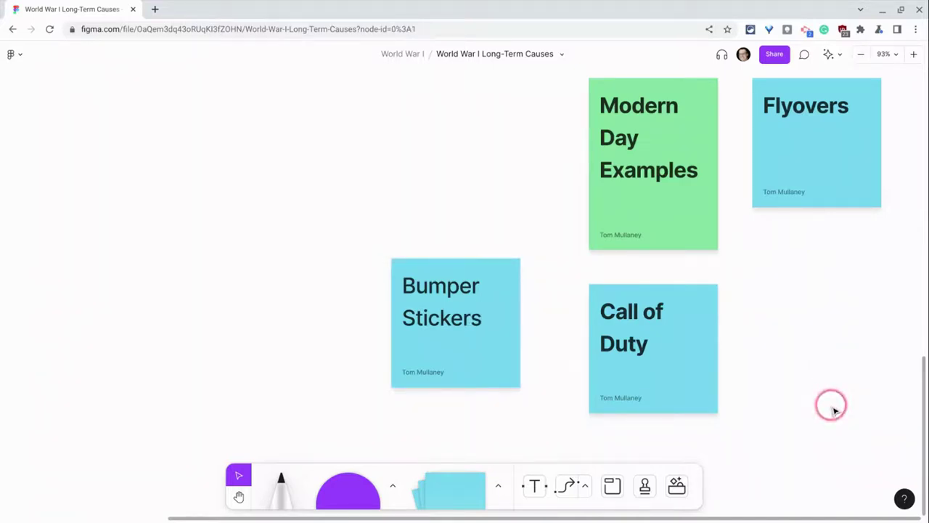
Tidy the four stickies into an even grid and move Bumper Stickers beneath Flyovers.
left_click_drag(831, 405, 472, 160)
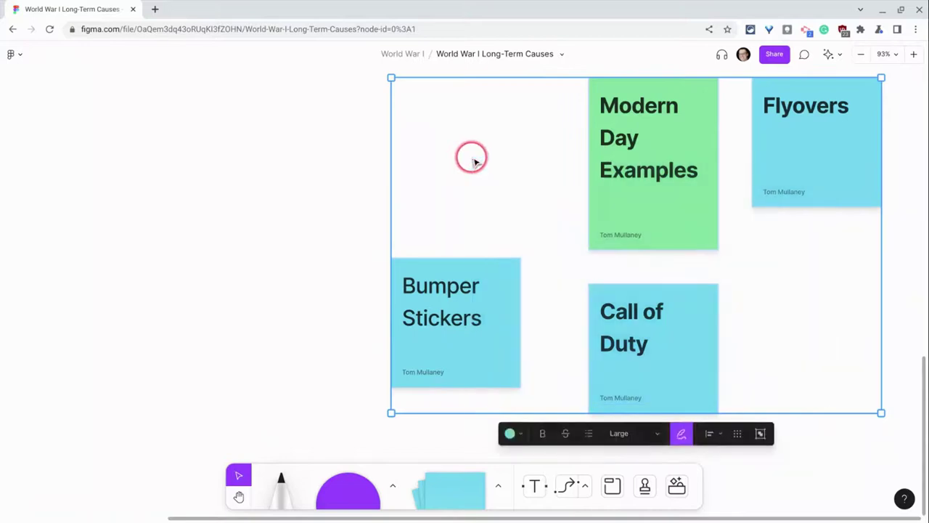
left_click(734, 342)
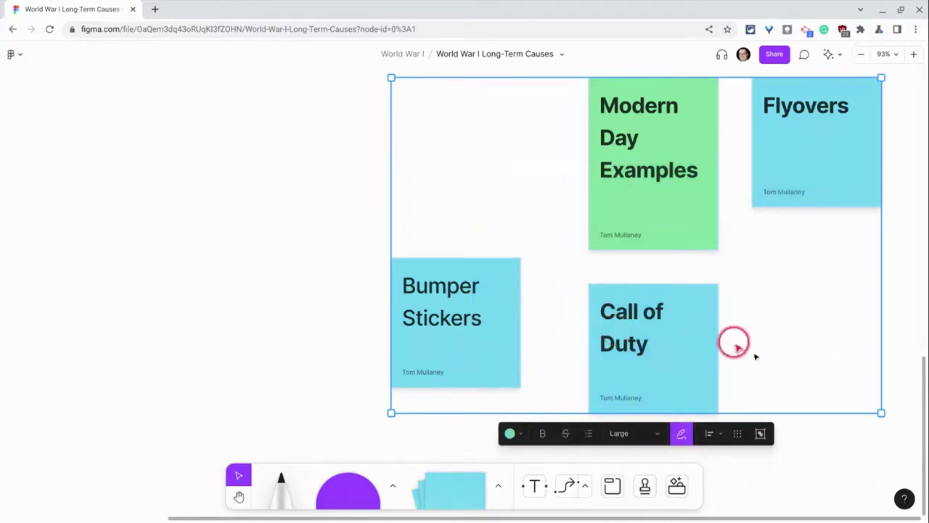
left_click(735, 434)
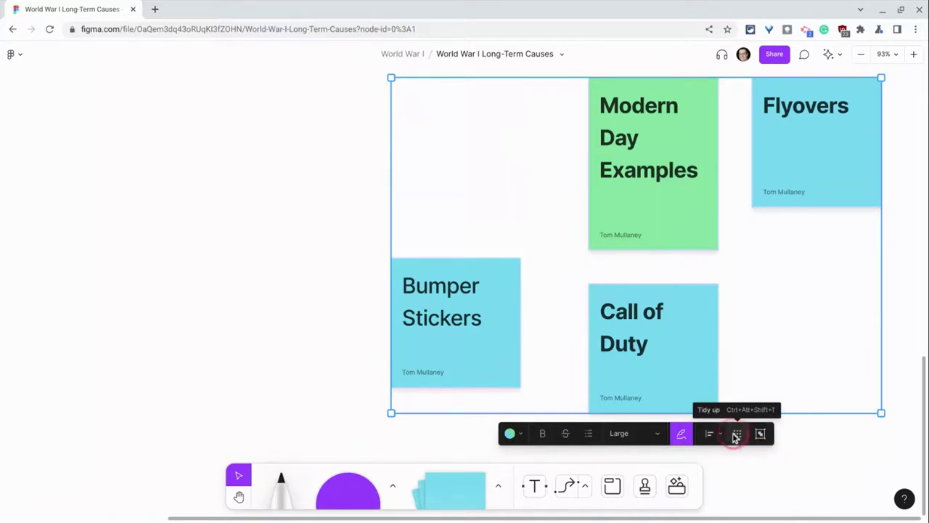
left_click(735, 436)
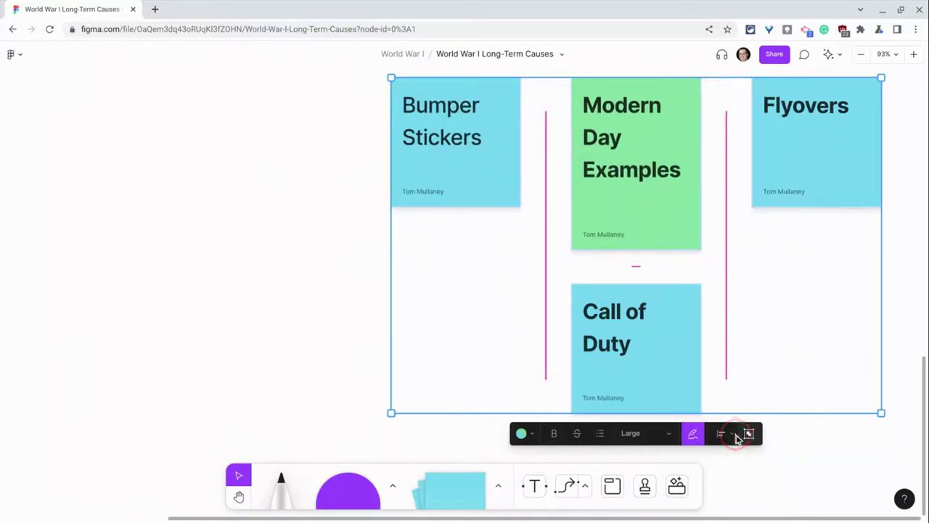
left_click(456, 142)
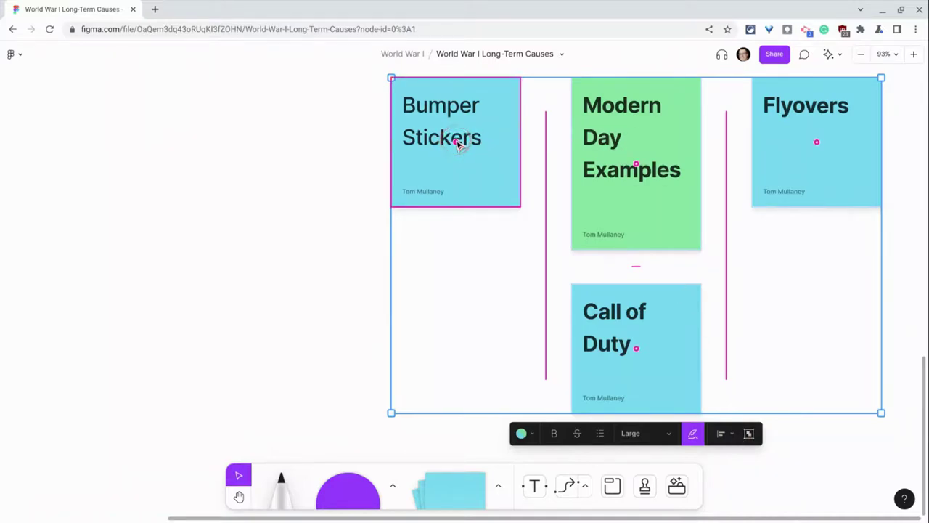
left_click_drag(458, 144, 798, 333)
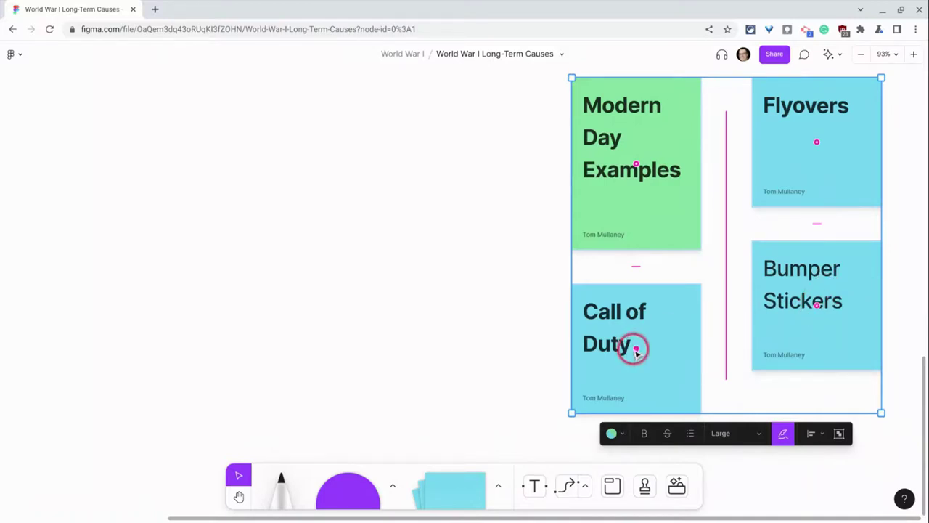
Draw a connector from 'Cultural Belief in the Glory of War' to the Modern Day Examples sticky.
scroll(508, 294, "up", 4)
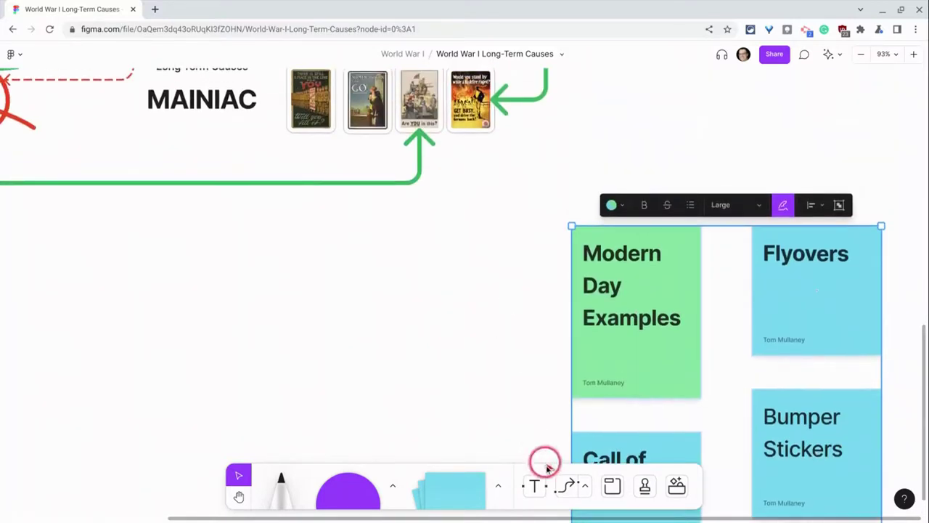
left_click(557, 486)
scroll(480, 324, "up", 3)
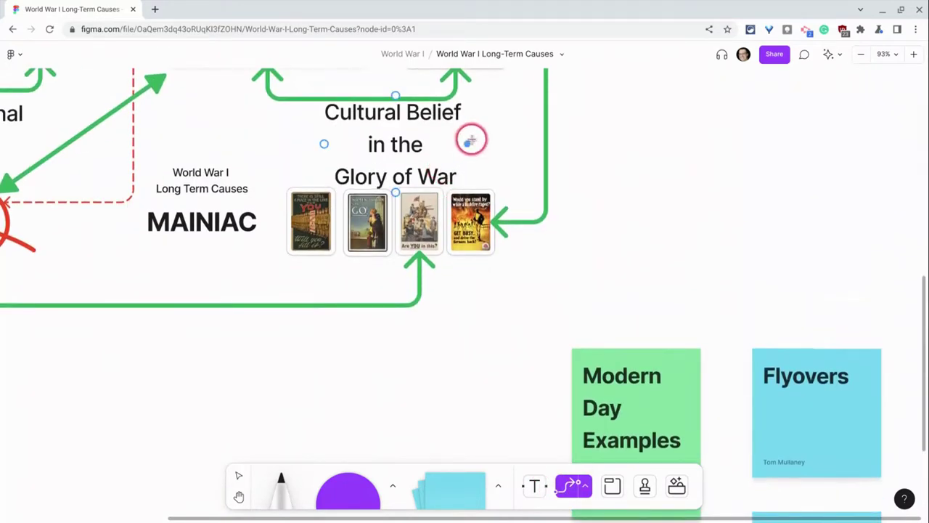
left_click_drag(467, 143, 644, 386)
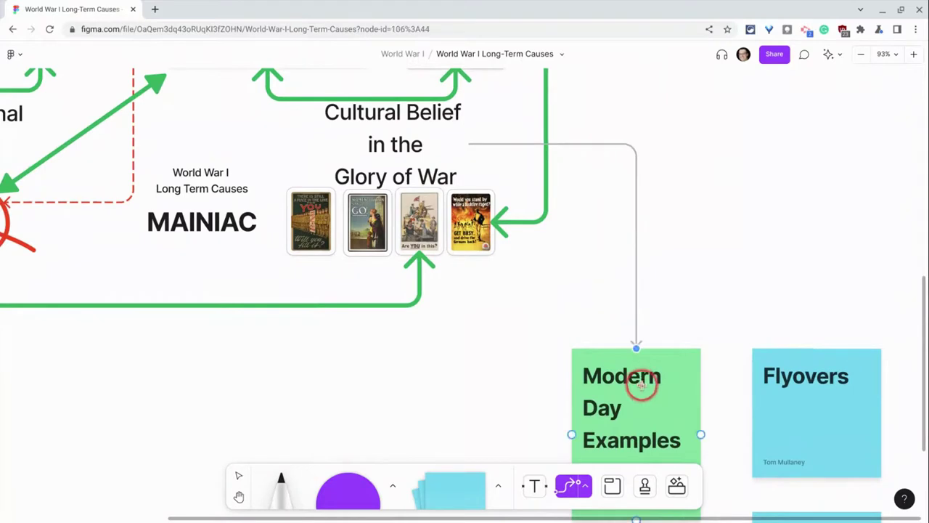
scroll(645, 391, "down", 4)
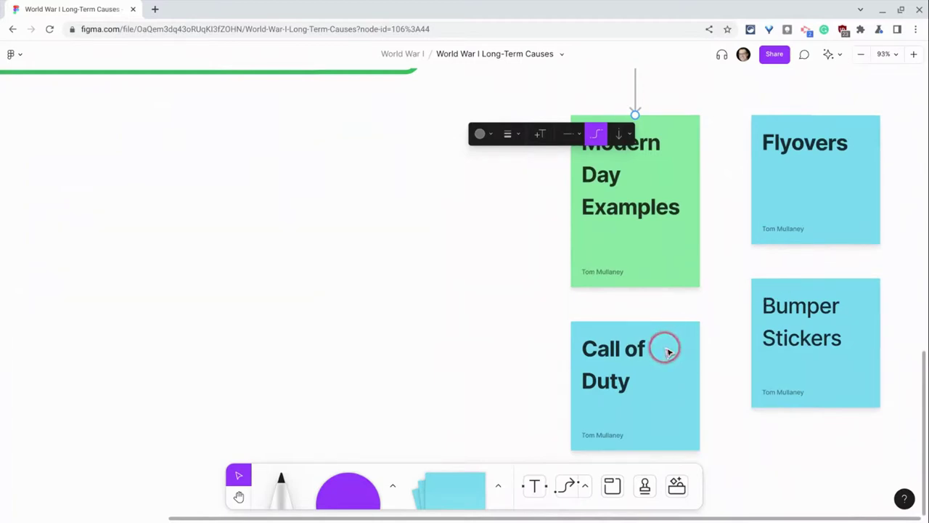
Scroll the canvas up toward the Commons by Figma for Education event slide.
scroll(501, 301, "up", 15)
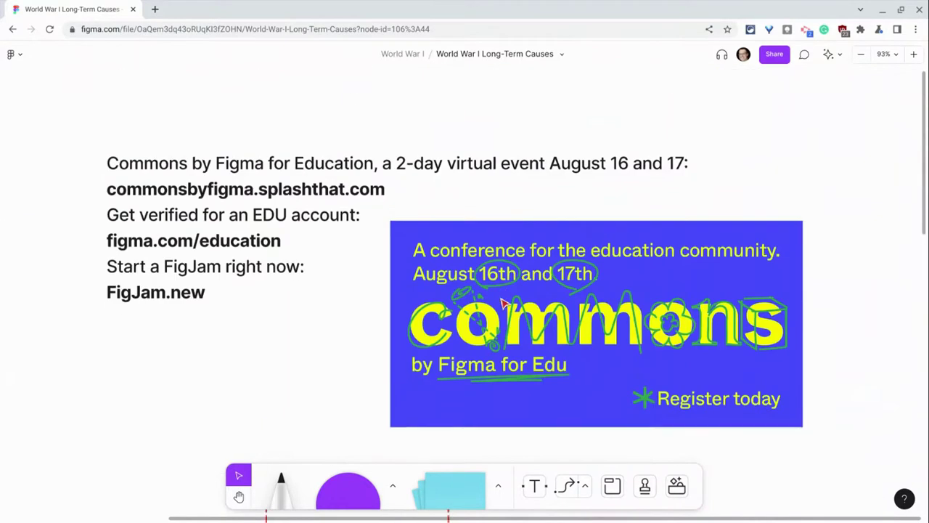
scroll(502, 302, "down", 1)
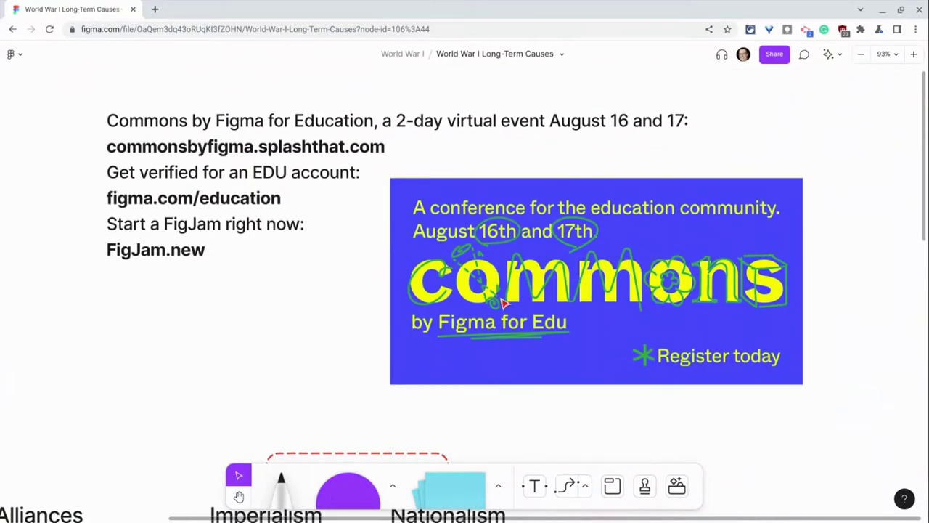